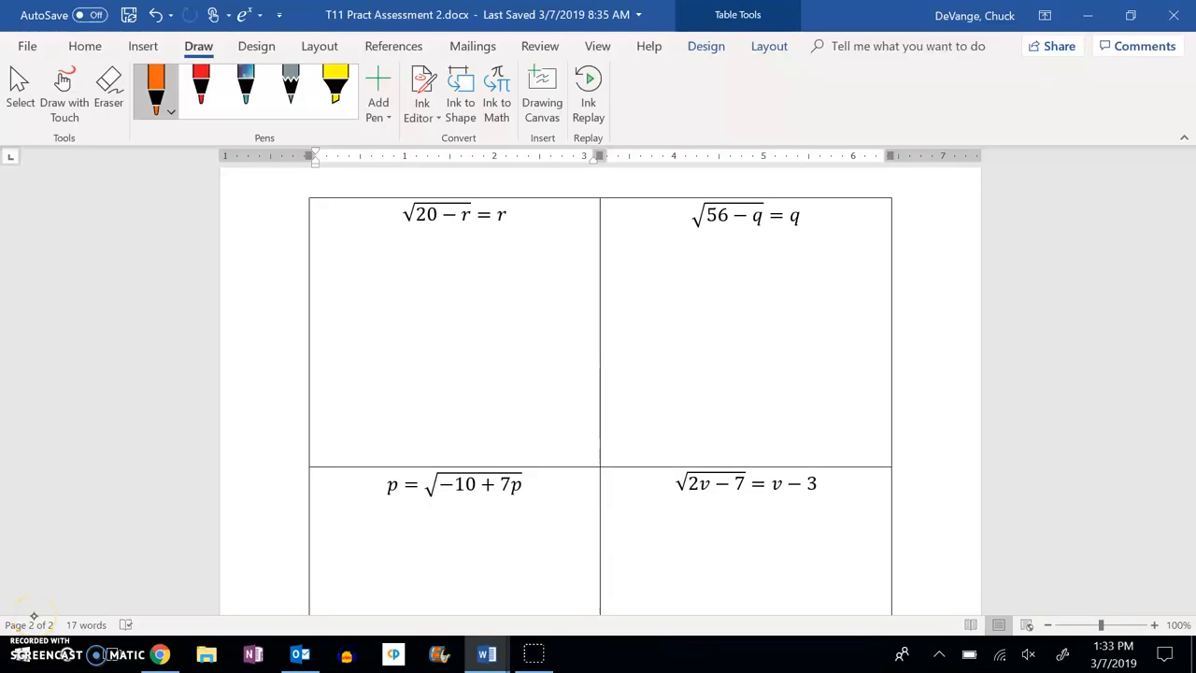
# Square both sides of √(20−r)=r and write the result 20−r = r².
pyautogui.moveTo(472, 191); pyautogui.dragTo(518, 204)
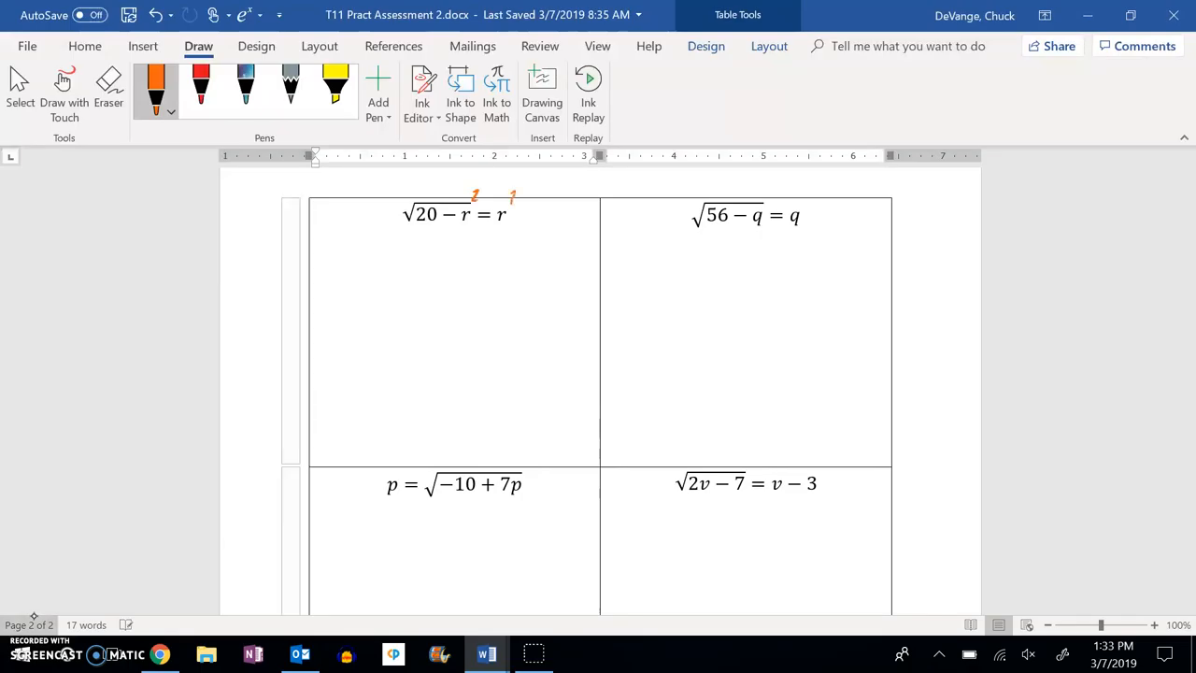
pyautogui.moveTo(497, 243)
pyautogui.mouseDown()
pyautogui.moveTo(505, 261)
pyautogui.moveTo(519, 245)
pyautogui.mouseUp()
pyautogui.moveTo(413, 246); pyautogui.dragTo(422, 269)
pyautogui.moveTo(426, 250); pyautogui.dragTo(450, 256)
pyautogui.moveTo(458, 245)
pyautogui.mouseDown()
pyautogui.moveTo(461, 263)
pyautogui.moveTo(473, 249)
pyautogui.mouseUp()
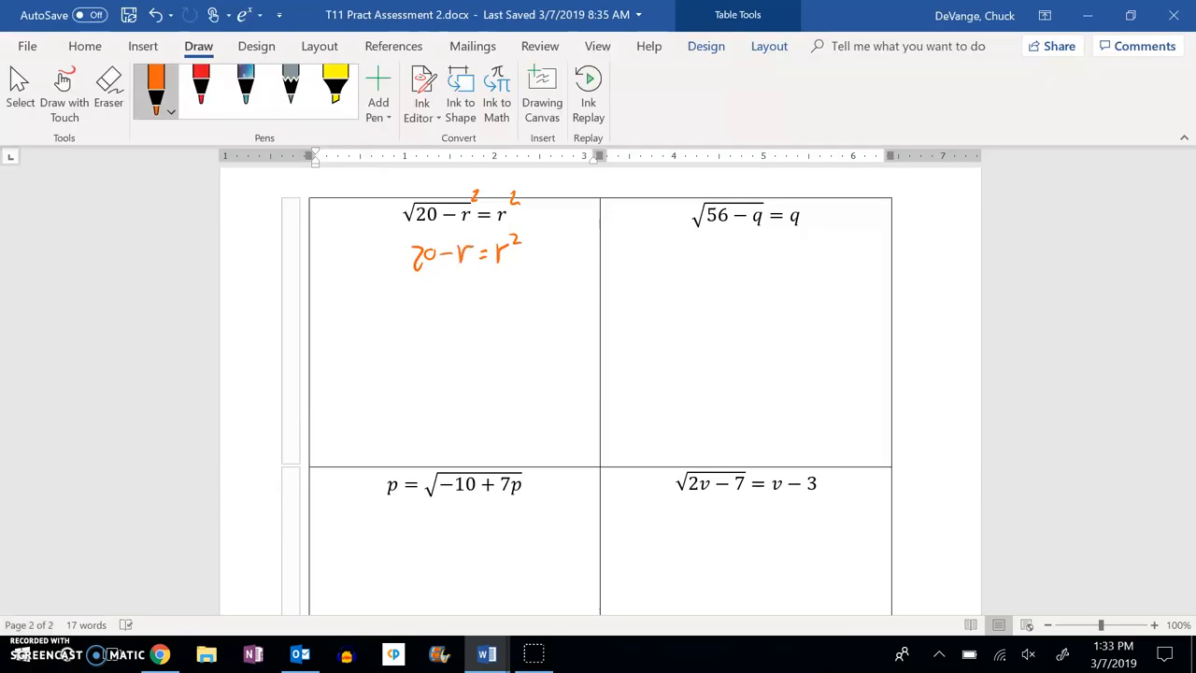
# Move +r and −20 across and write the rearranged equation 0 = r²+r−20.
pyautogui.moveTo(443, 276); pyautogui.dragTo(547, 277)
pyautogui.moveTo(404, 277); pyautogui.dragTo(430, 282)
pyautogui.moveTo(552, 269); pyautogui.dragTo(587, 277)
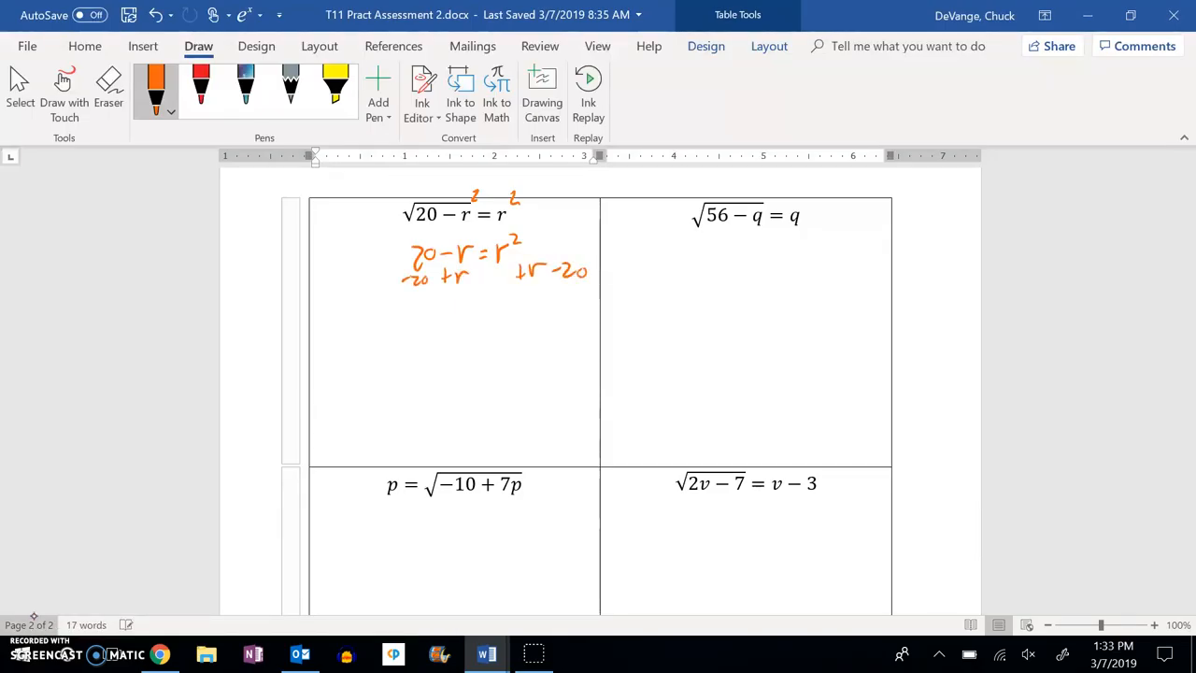
pyautogui.moveTo(447, 304); pyautogui.dragTo(458, 318)
pyautogui.moveTo(486, 300); pyautogui.dragTo(575, 312)
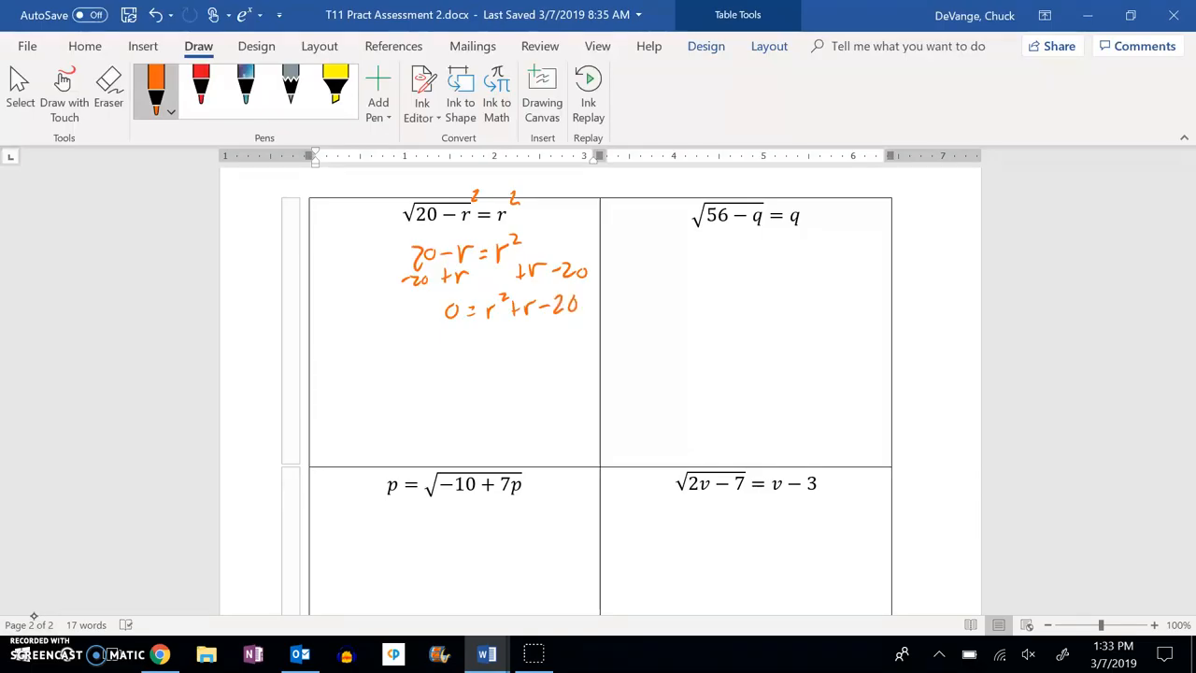
# Write the factored form 0=(r+5)(r−4) and the solutions r = −5, 4 beneath it.
pyautogui.moveTo(492, 330)
pyautogui.mouseDown()
pyautogui.moveTo(488, 366)
pyautogui.moveTo(502, 348)
pyautogui.moveTo(513, 357)
pyautogui.mouseUp()
pyautogui.moveTo(525, 354)
pyautogui.mouseDown()
pyautogui.moveTo(532, 341)
pyautogui.moveTo(533, 361)
pyautogui.mouseUp()
pyautogui.moveTo(534, 325)
pyautogui.mouseDown()
pyautogui.moveTo(537, 367)
pyautogui.moveTo(579, 347)
pyautogui.moveTo(589, 366)
pyautogui.mouseUp()
pyautogui.moveTo(445, 340); pyautogui.dragTo(478, 408)
pyautogui.moveTo(482, 388); pyautogui.dragTo(558, 408)
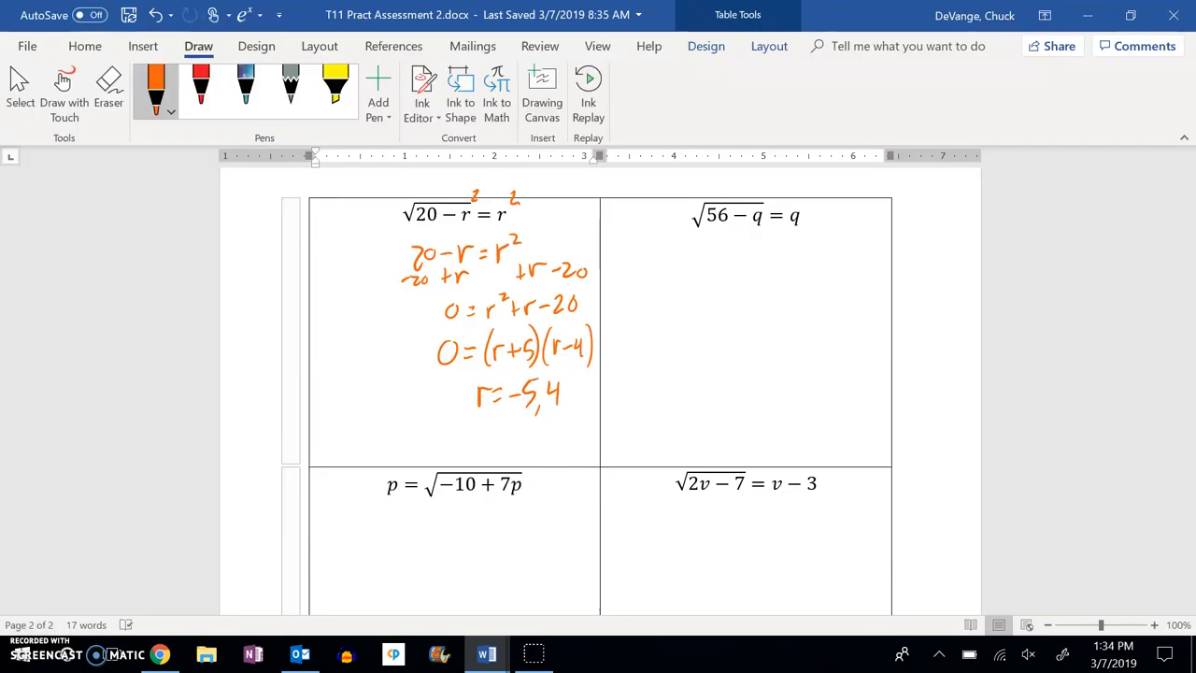
# Label 'Check' in the margin and write √(20−(−5)) ≟ −5.
pyautogui.moveTo(314, 276)
pyautogui.mouseDown()
pyautogui.moveTo(308, 305)
pyautogui.moveTo(343, 301)
pyautogui.mouseUp()
pyautogui.moveTo(346, 278)
pyautogui.mouseDown()
pyautogui.moveTo(357, 304)
pyautogui.moveTo(322, 338)
pyautogui.mouseUp()
pyautogui.moveTo(325, 327); pyautogui.dragTo(359, 337)
pyautogui.moveTo(361, 324); pyautogui.dragTo(370, 336)
pyautogui.moveTo(350, 313)
pyautogui.mouseDown()
pyautogui.moveTo(390, 325)
pyautogui.moveTo(391, 310)
pyautogui.moveTo(392, 322)
pyautogui.mouseUp()
pyautogui.moveTo(382, 331); pyautogui.dragTo(409, 332)
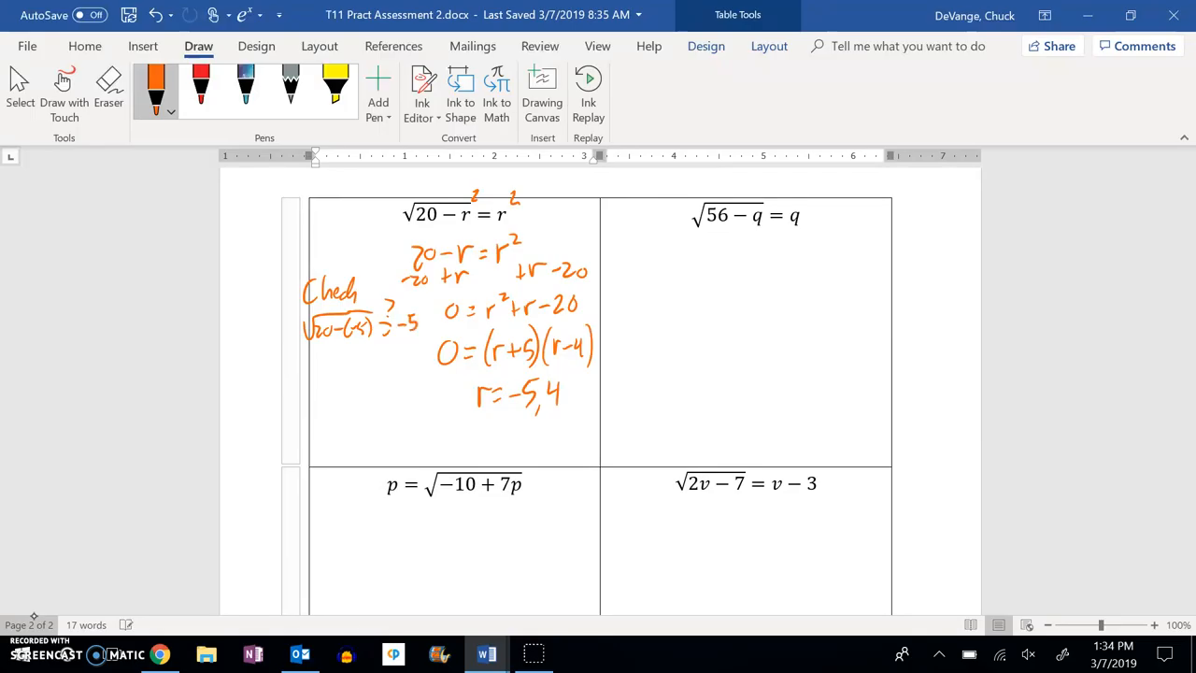
# Simplify to √25 ≠ −5 and cross out −5 in the solutions.
pyautogui.moveTo(323, 362)
pyautogui.mouseDown()
pyautogui.moveTo(353, 353)
pyautogui.moveTo(355, 377)
pyautogui.mouseUp()
pyautogui.moveTo(346, 361); pyautogui.dragTo(385, 363)
pyautogui.moveTo(373, 370)
pyautogui.mouseDown()
pyautogui.moveTo(406, 369)
pyautogui.moveTo(374, 387)
pyautogui.mouseUp()
pyautogui.moveTo(512, 373)
pyautogui.mouseDown()
pyautogui.moveTo(538, 417)
pyautogui.moveTo(510, 408)
pyautogui.mouseUp()
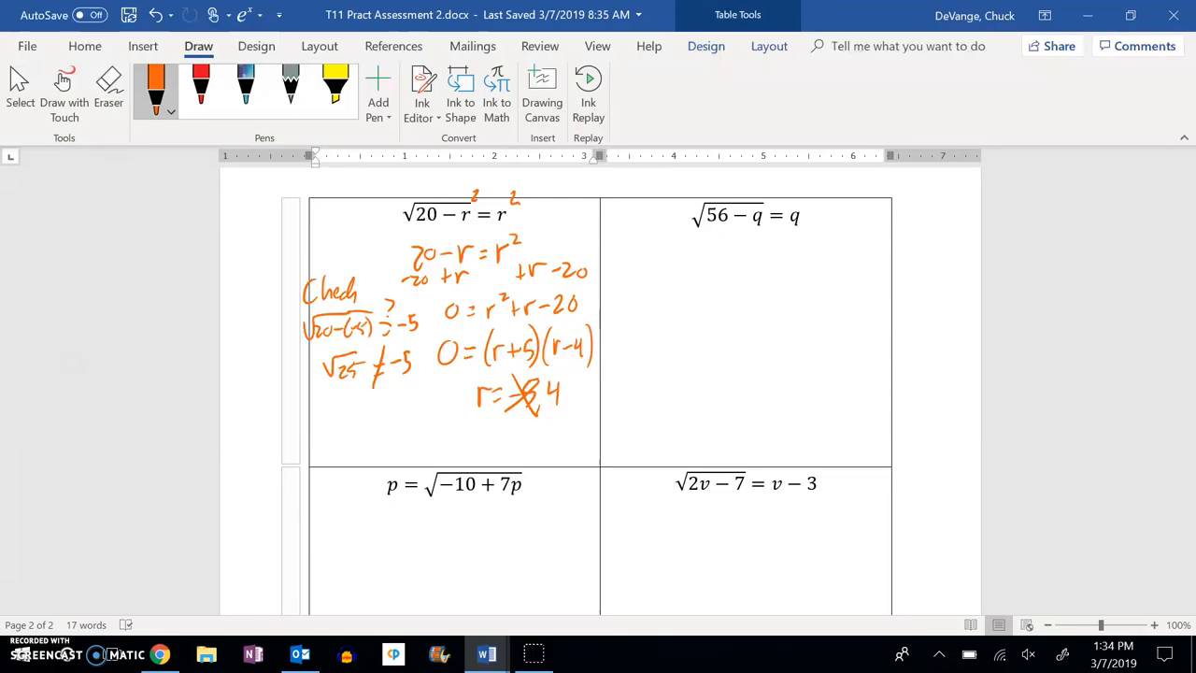
# Write the check √(20−4) ≟ 4 for the remaining solution.
pyautogui.moveTo(297, 387)
pyautogui.mouseDown()
pyautogui.moveTo(359, 385)
pyautogui.moveTo(317, 415)
pyautogui.moveTo(366, 392)
pyautogui.moveTo(329, 413)
pyautogui.moveTo(389, 415)
pyautogui.mouseUp()
pyautogui.moveTo(380, 385); pyautogui.dragTo(402, 407)
pyautogui.moveTo(405, 394); pyautogui.dragTo(407, 417)
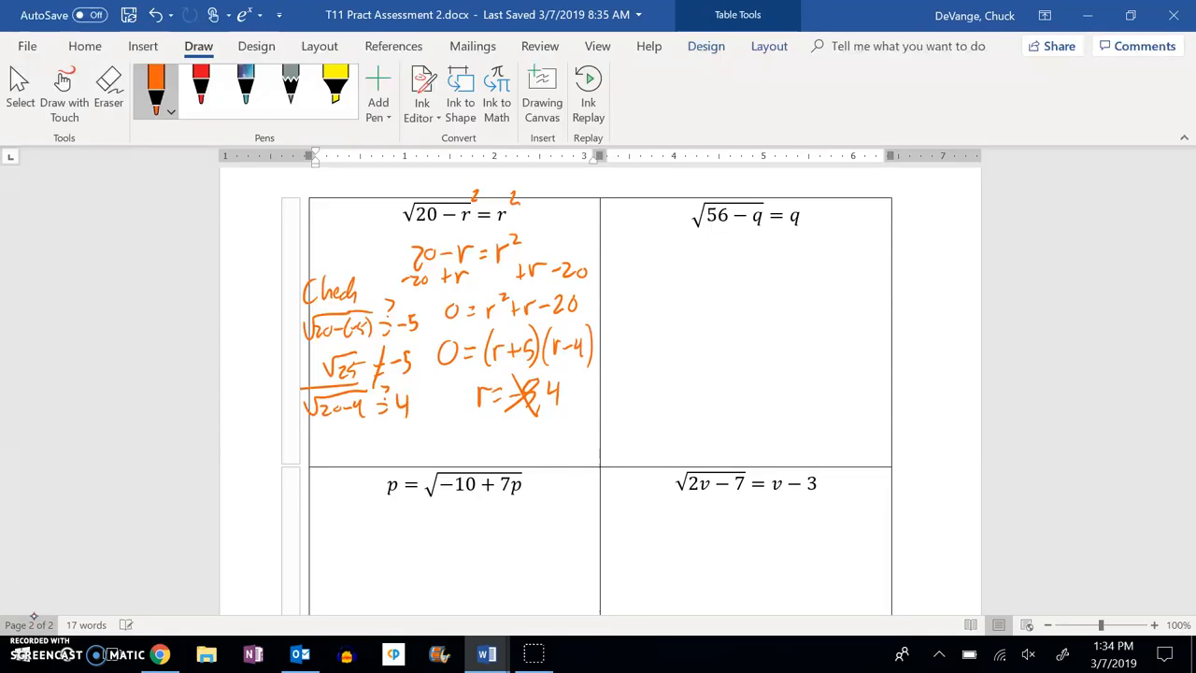
# Write √16 = 4 with a checkmark and circle r = 4 as the answer.
pyautogui.moveTo(331, 439)
pyautogui.mouseDown()
pyautogui.moveTo(346, 455)
pyautogui.moveTo(372, 428)
pyautogui.mouseUp()
pyautogui.moveTo(351, 436)
pyautogui.mouseDown()
pyautogui.moveTo(353, 452)
pyautogui.moveTo(387, 445)
pyautogui.mouseUp()
pyautogui.moveTo(391, 432)
pyautogui.mouseDown()
pyautogui.moveTo(402, 458)
pyautogui.moveTo(439, 415)
pyautogui.mouseUp()
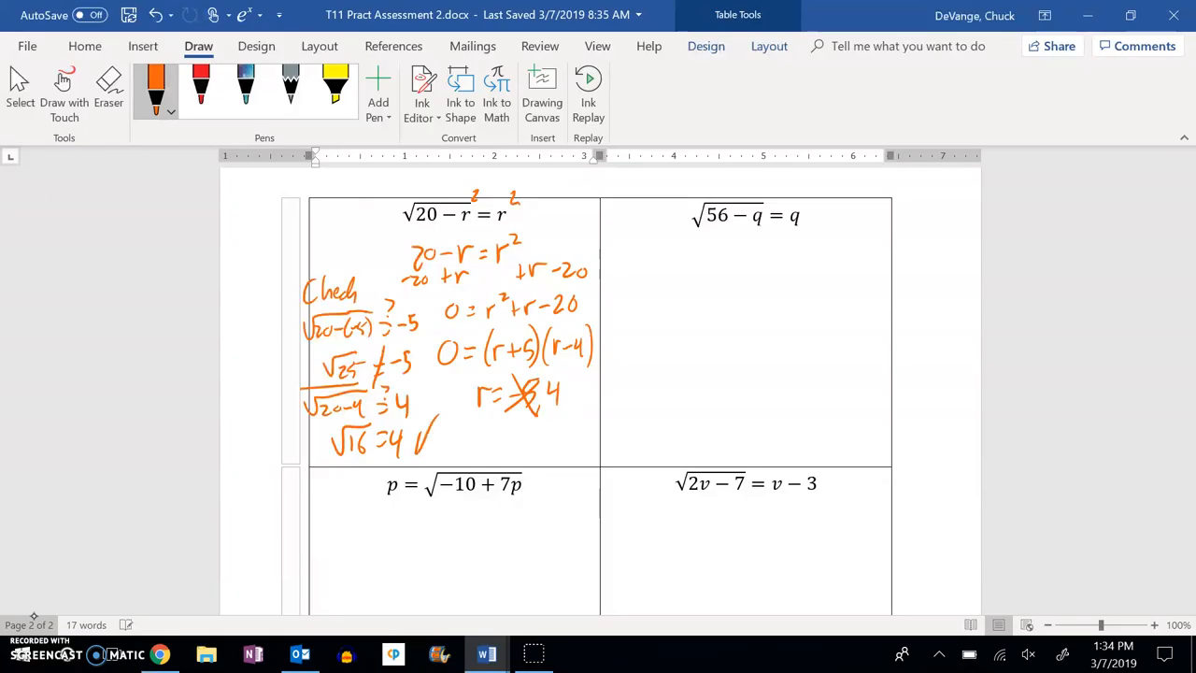
pyautogui.moveTo(538, 367)
pyautogui.mouseDown()
pyautogui.moveTo(580, 420)
pyautogui.moveTo(559, 369)
pyautogui.mouseUp()
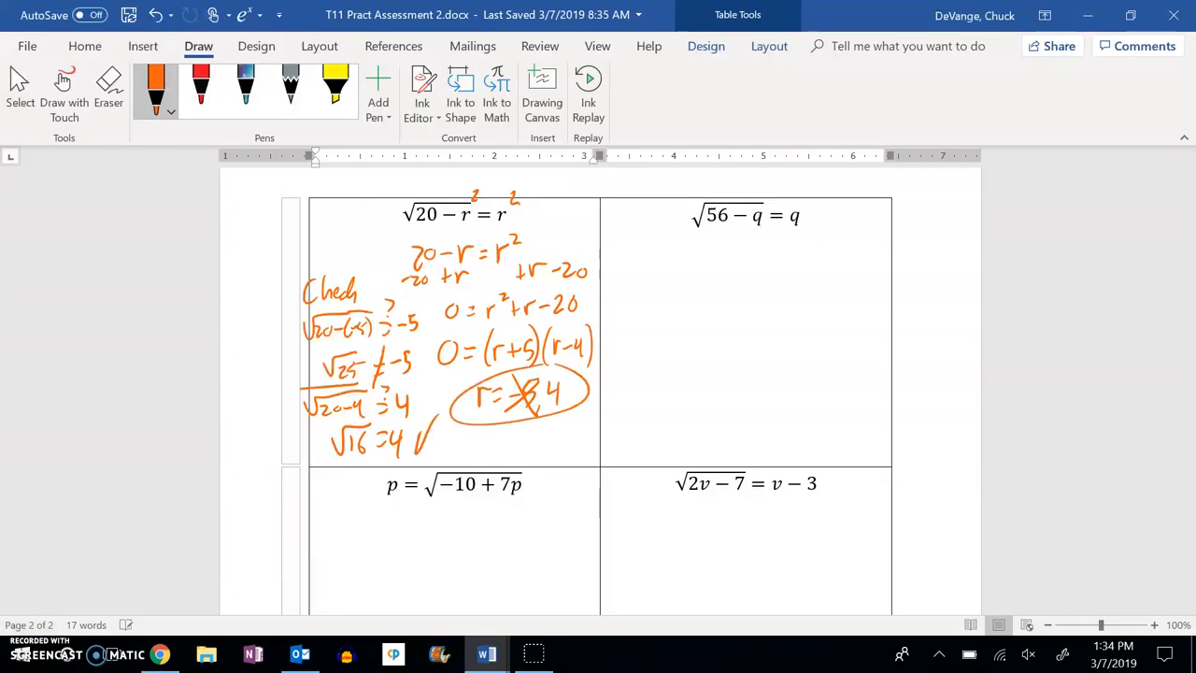